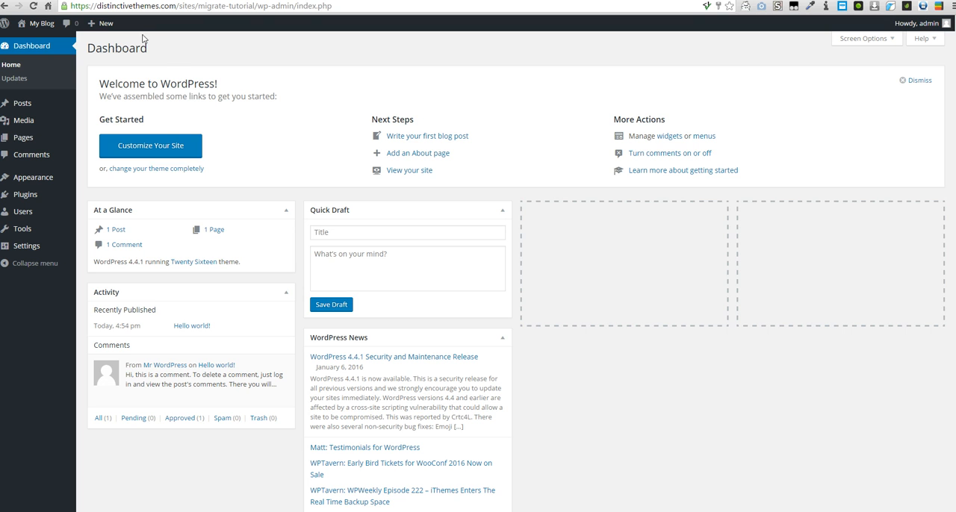
- Look over the live blog's front end, its database tables and the WP Migrate DB plugin page
left_click(36, 44)
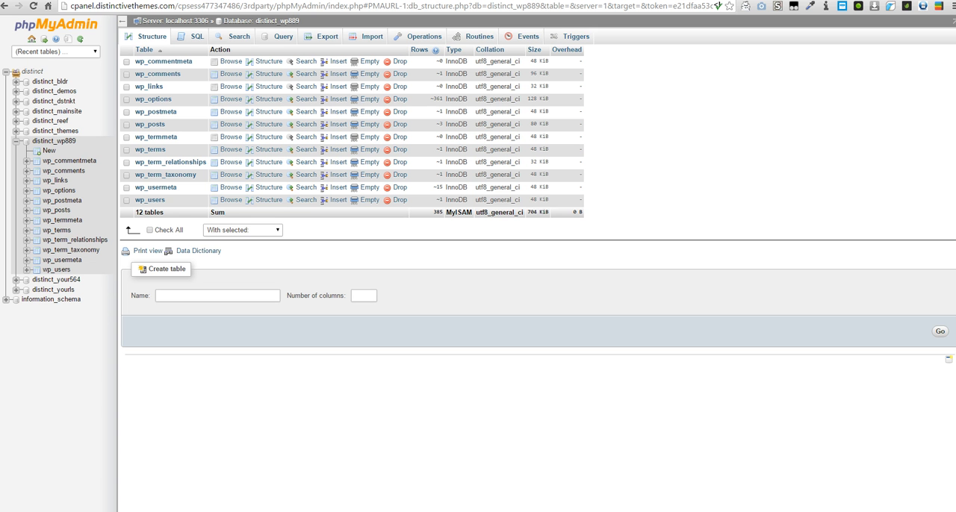
left_click(149, 1)
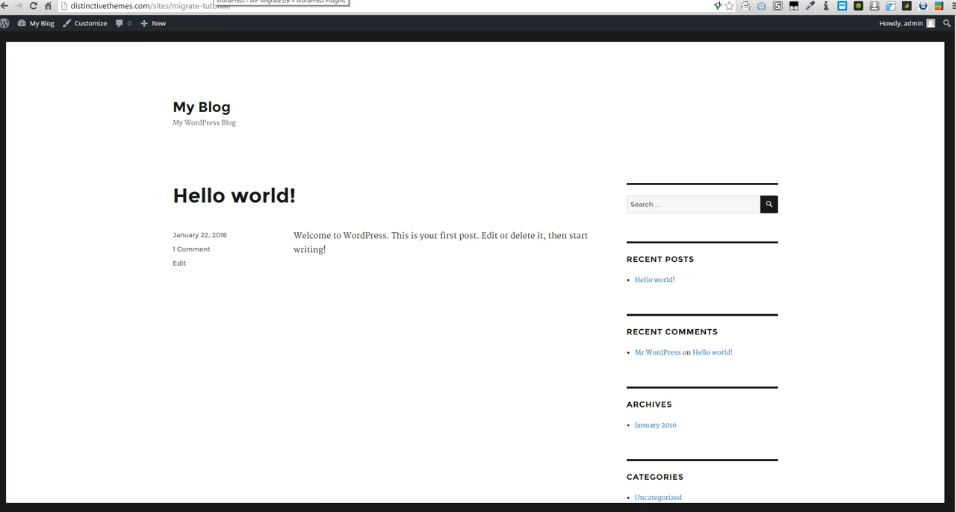
left_click(213, 0)
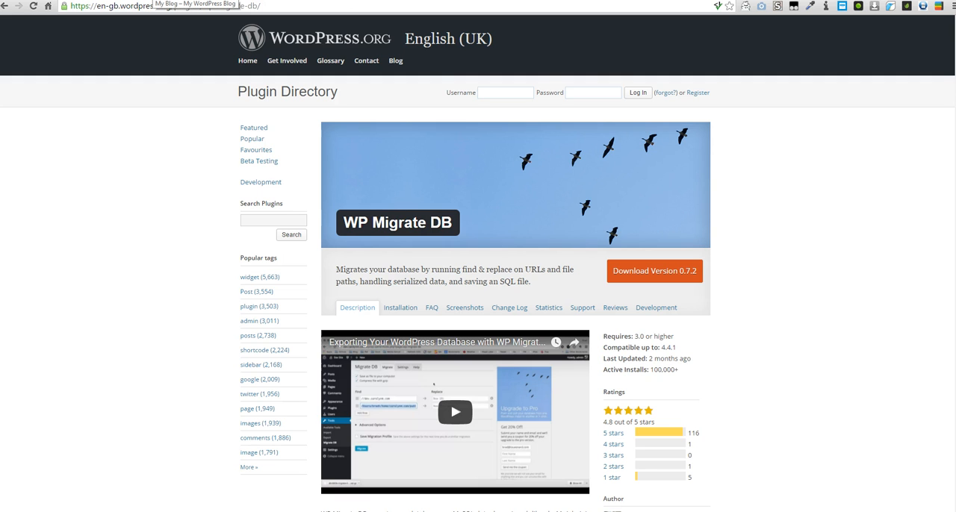
left_click(149, 0)
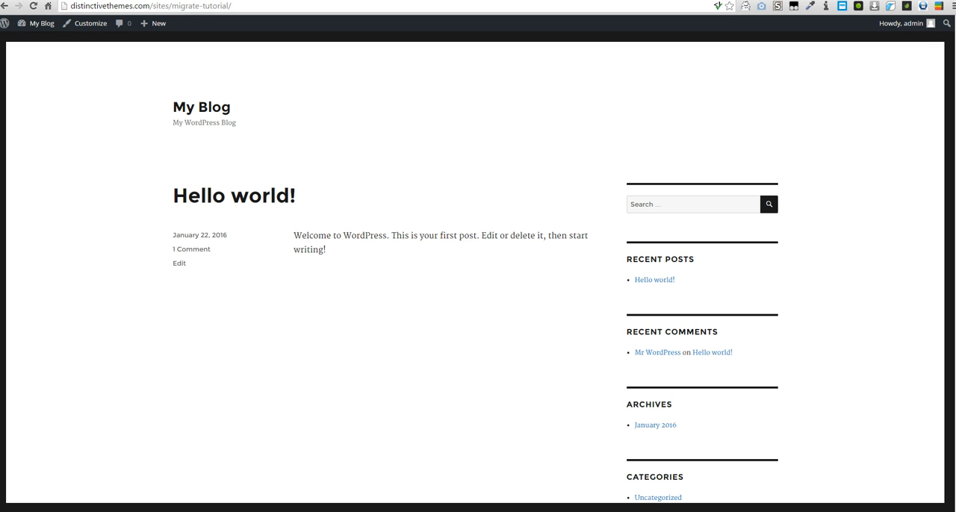
- Open the dashboard of the local Foundry WordPress site and go to its Migrate DB tool
left_click(82, 0)
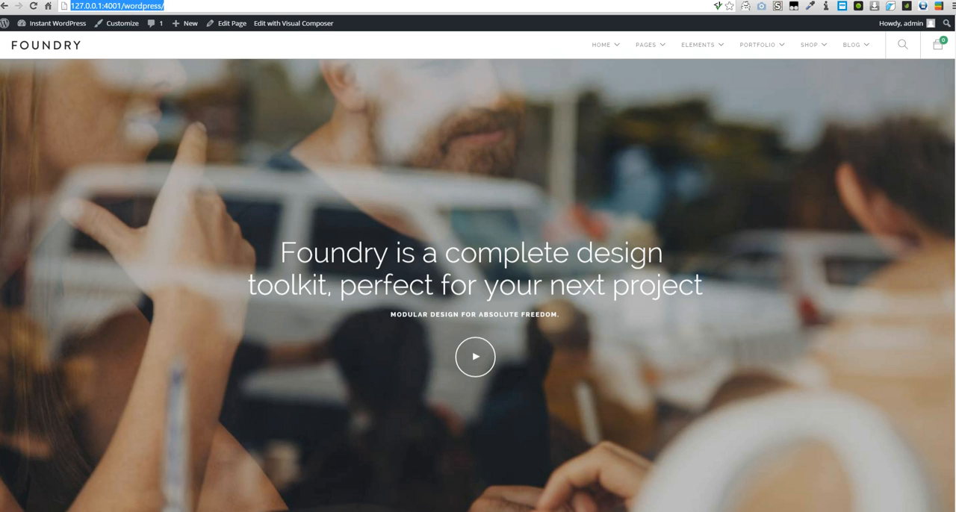
left_click(60, 44)
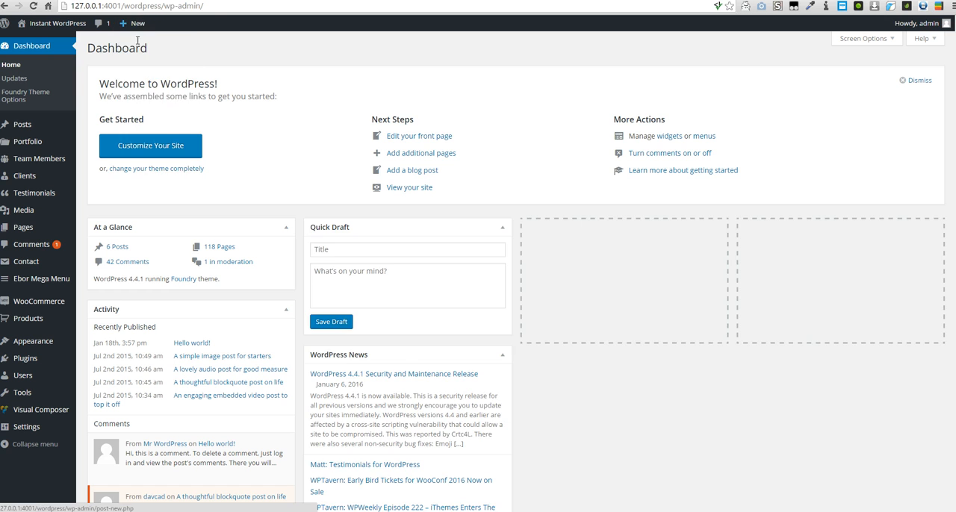
left_click(175, 0)
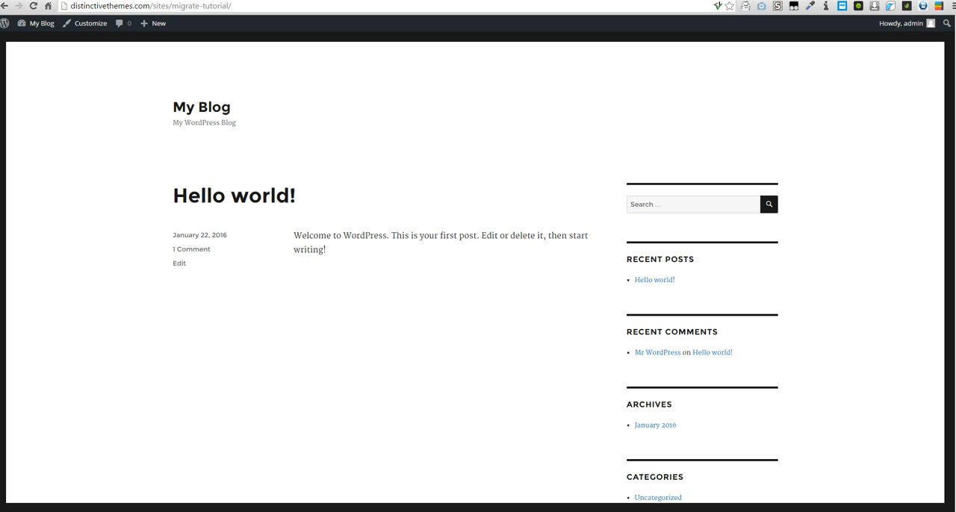
left_click(105, 0)
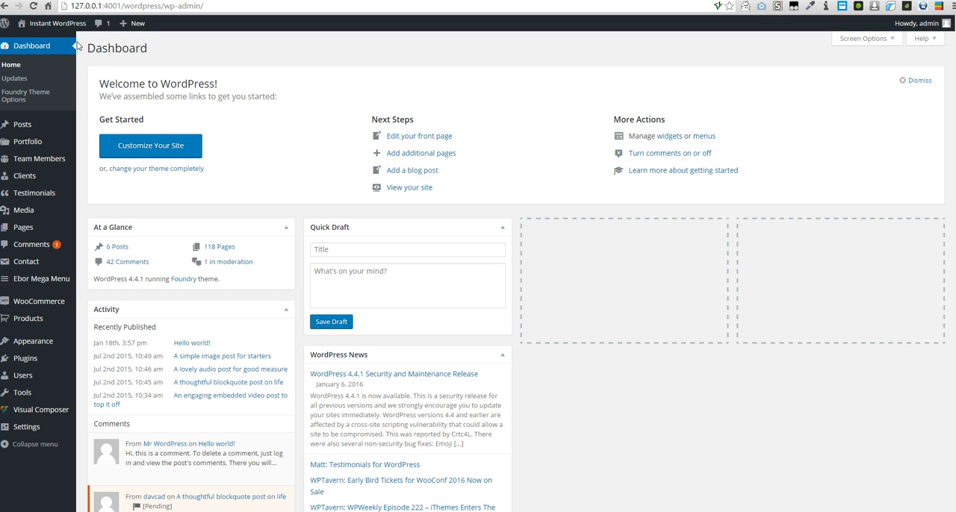
left_click(90, 439)
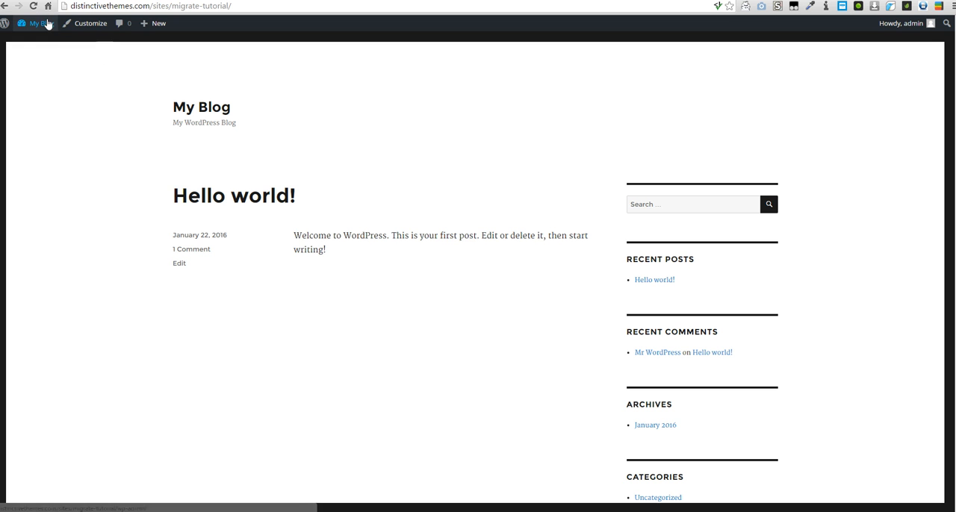
- Log in to the live site's dashboard with the account password and open its Migrate DB tool
mouse_move(41, 23)
left_click(35, 41)
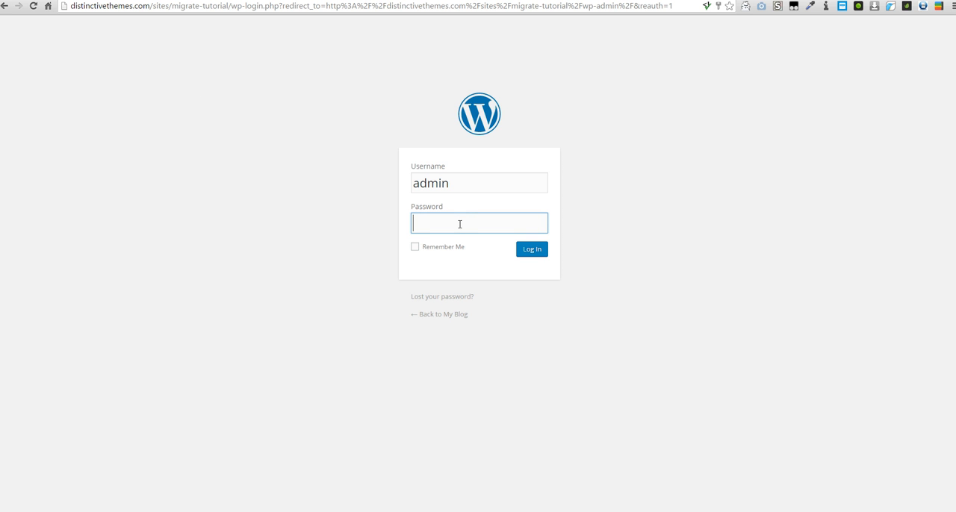
type("•••••••")
key("Return")
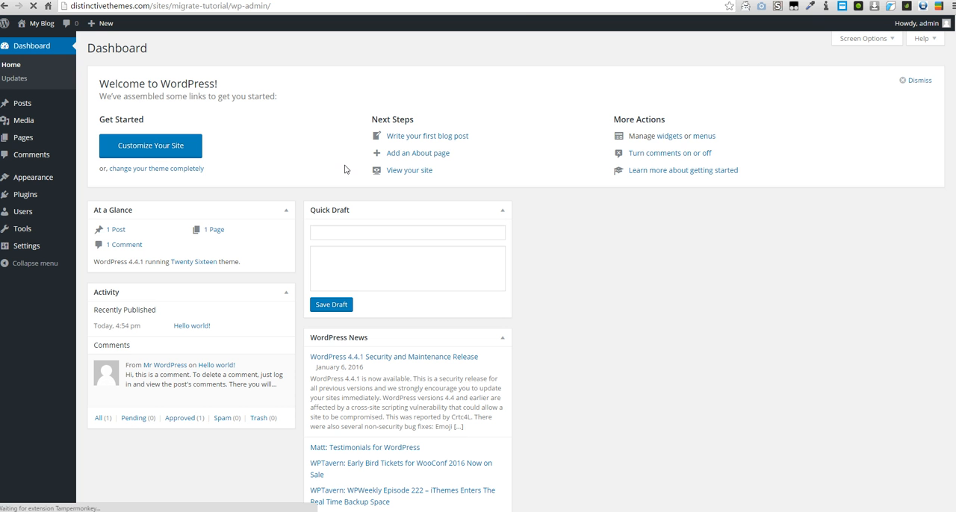
left_click(93, 273)
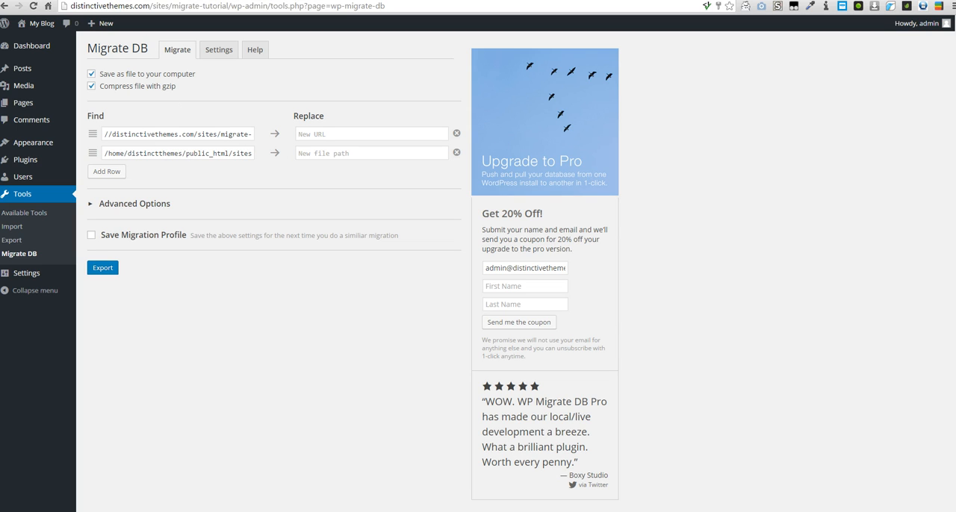
- Switch to FileZilla and open the remote wp-content folder of migrate-tutorial and the local wordpress folder
left_click(113, 0)
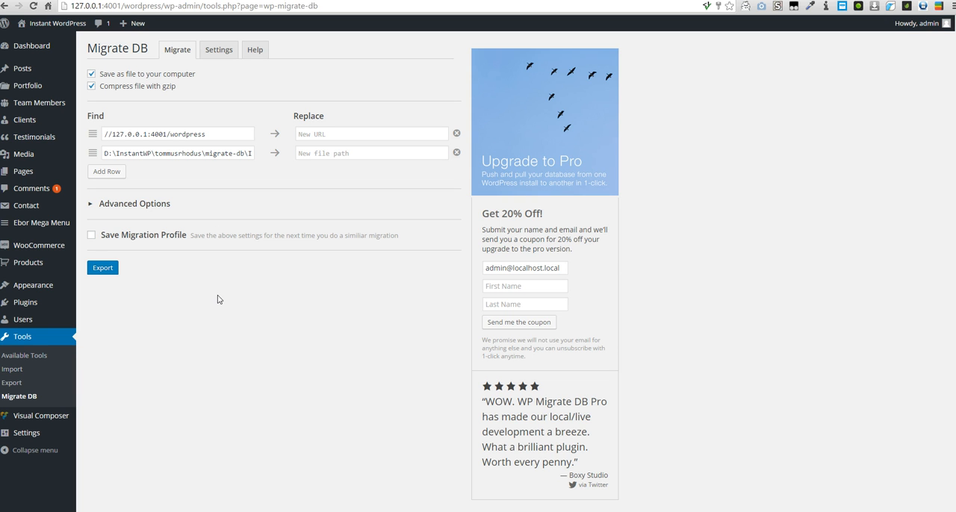
key("alt+Tab")
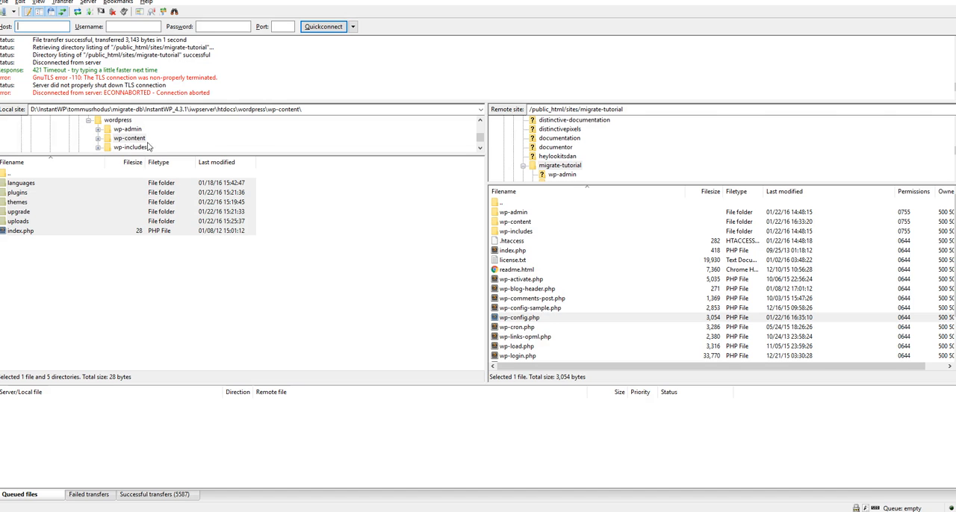
scroll(547, 171, "down", 2)
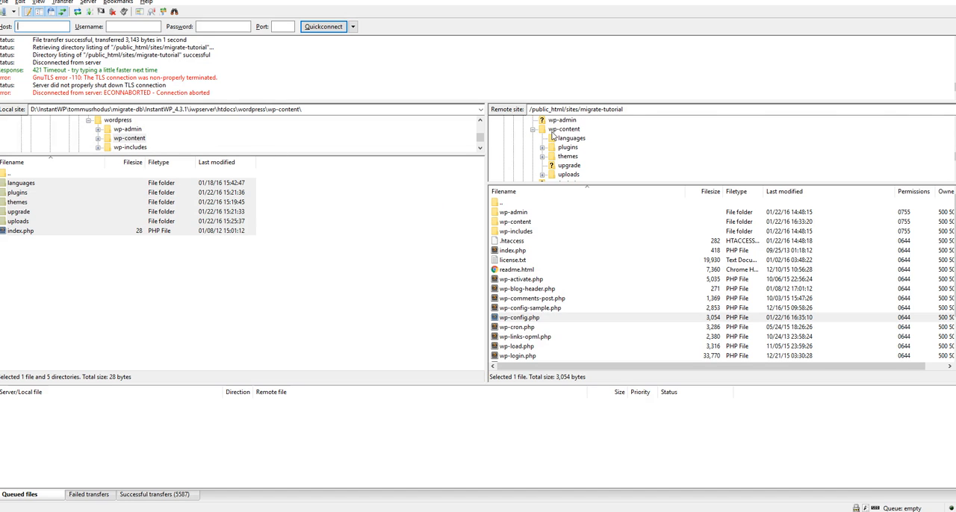
left_click(557, 131)
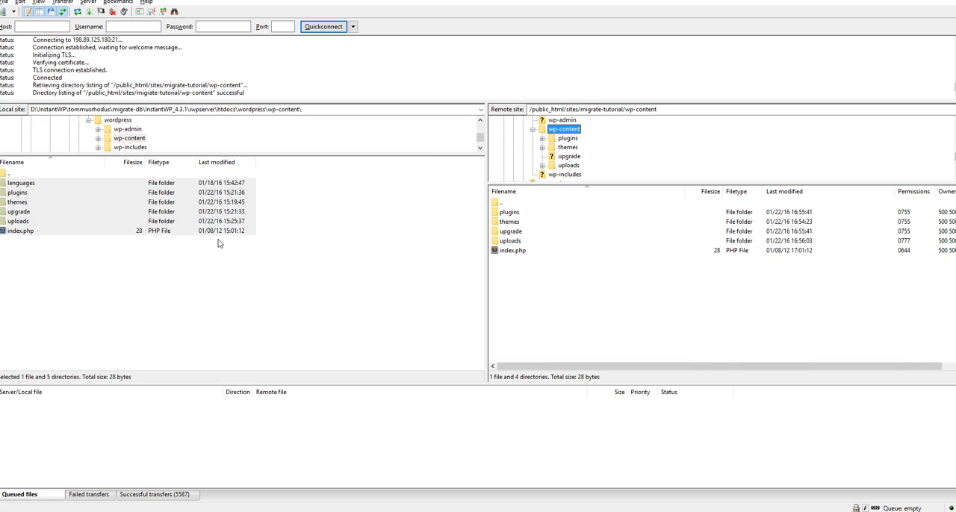
left_click(126, 121)
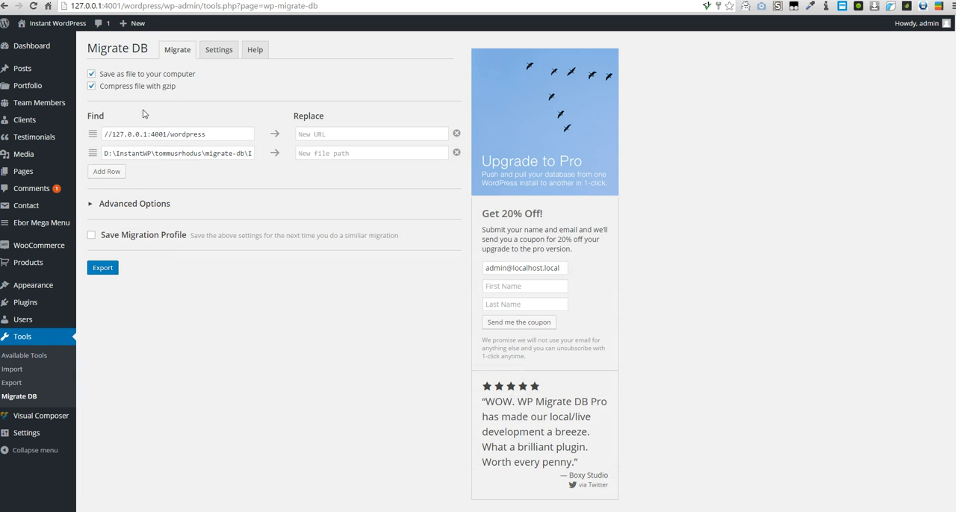
- Review the Find URL and file path in Migrate DB on both the local and the live site
left_click(173, 7)
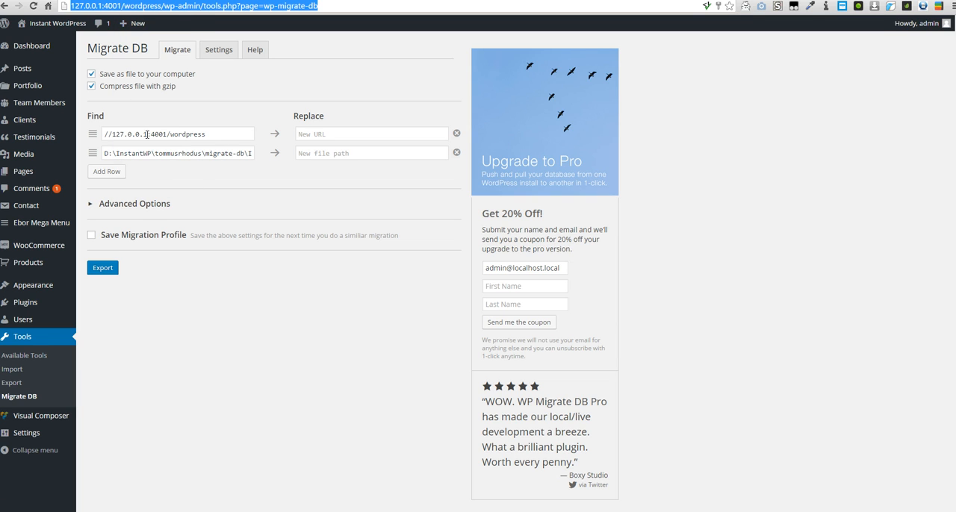
left_click(222, 134)
left_click_drag(176, 153, 234, 153)
left_click(202, 151)
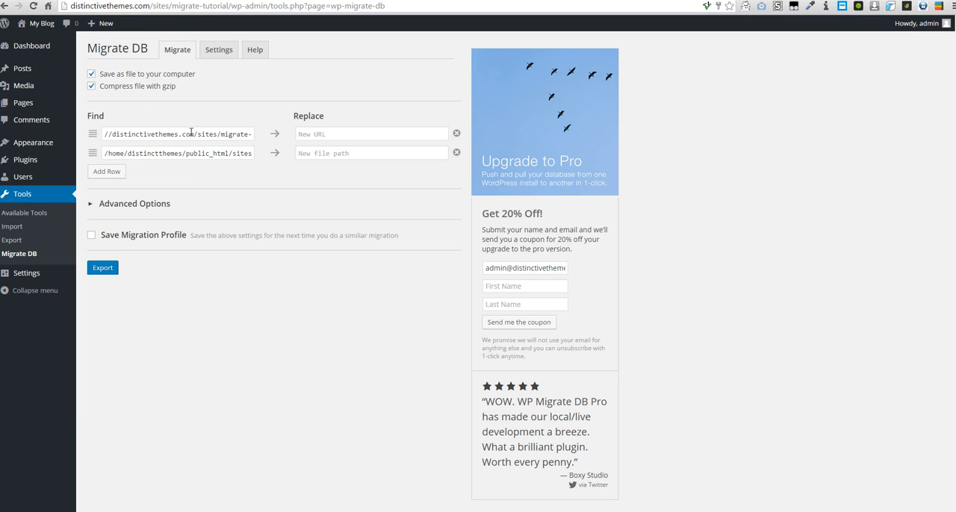
triple_click(176, 131)
key("ctrl+c")
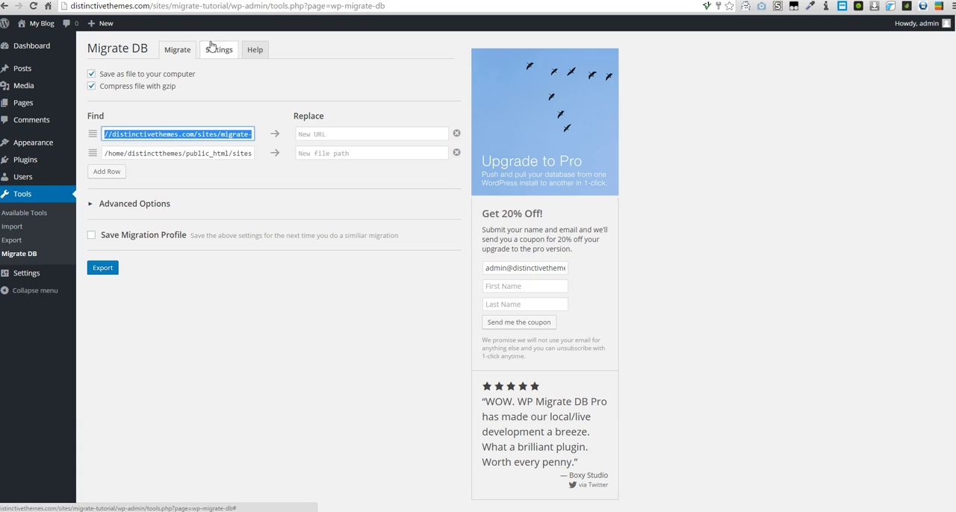
left_click(184, 131)
left_click_drag(176, 134, 103, 132)
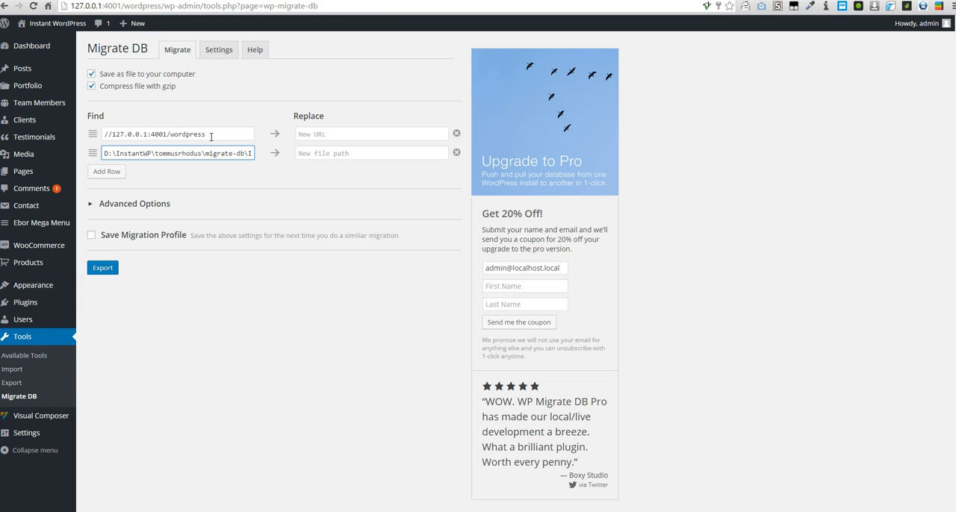
triple_click(213, 133)
key("ctrl+v")
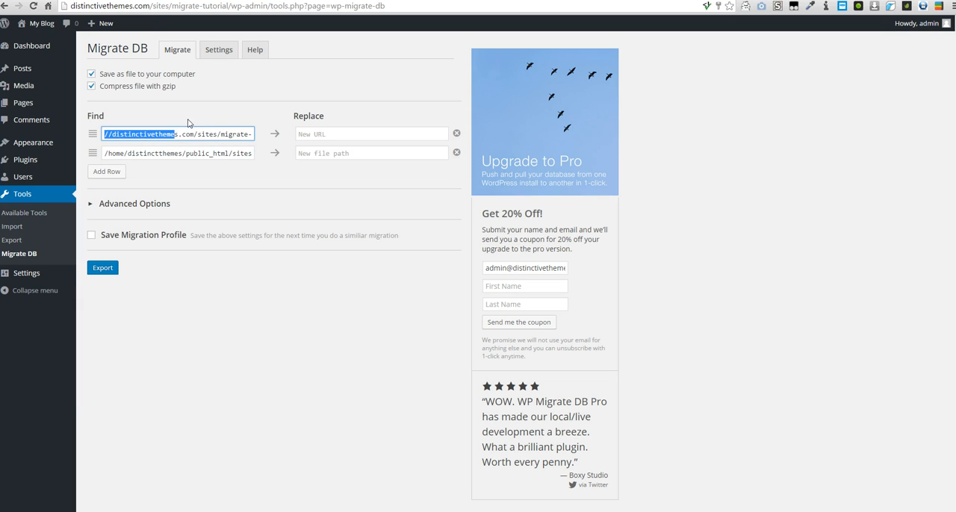
left_click(191, 152)
triple_click(190, 152)
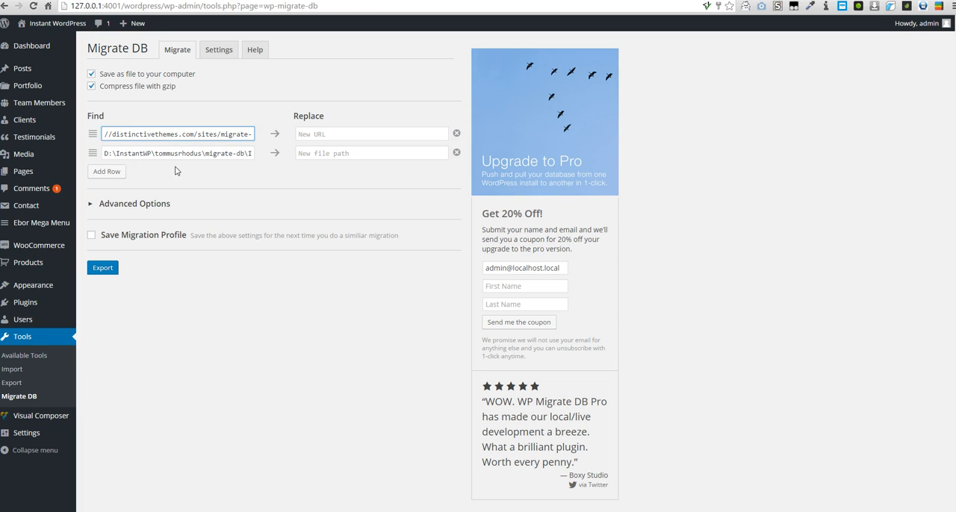
triple_click(177, 152)
type("/home/distinctthemes/public_html/sites/migrate-tutorial")
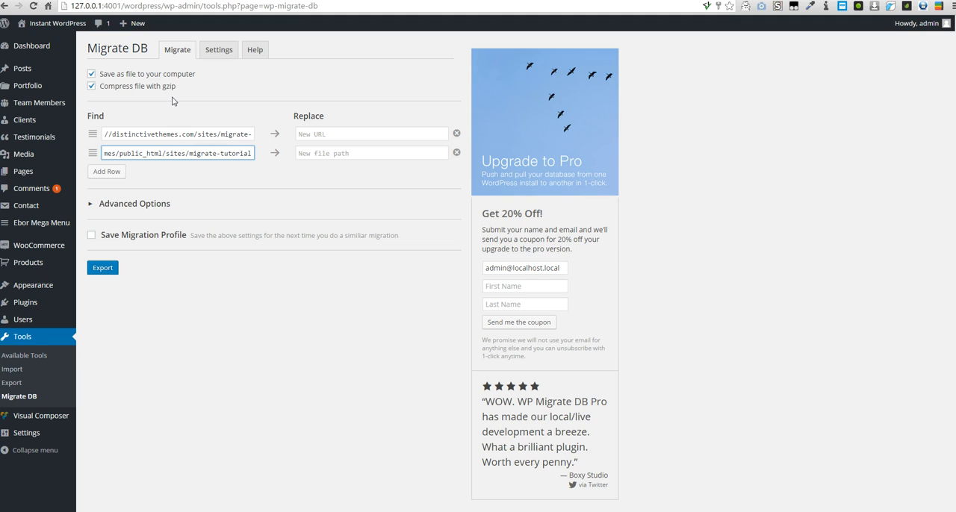
key("ctrl+z")
key("ctrl+z")
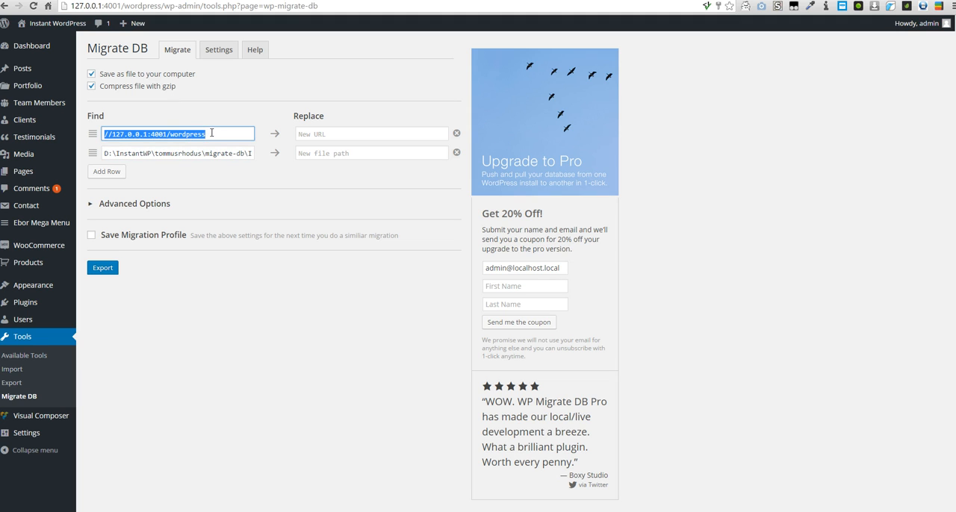
- Copy the live site's URL, //distinctivethemes.com/sites/migrate-tutorial, into the local Migrate DB form as the replacement for the local URL
left_click(317, 134)
left_click(317, 153)
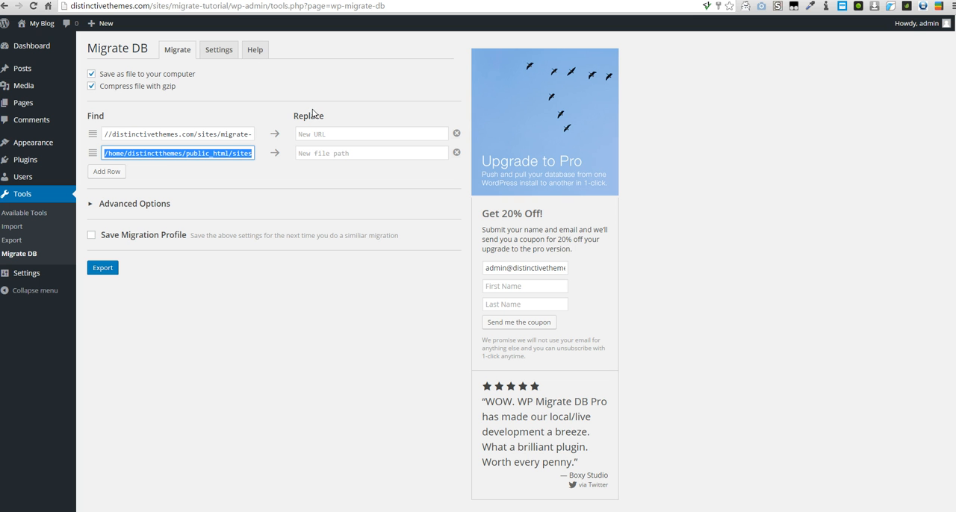
left_click(335, 133)
left_click(222, 131)
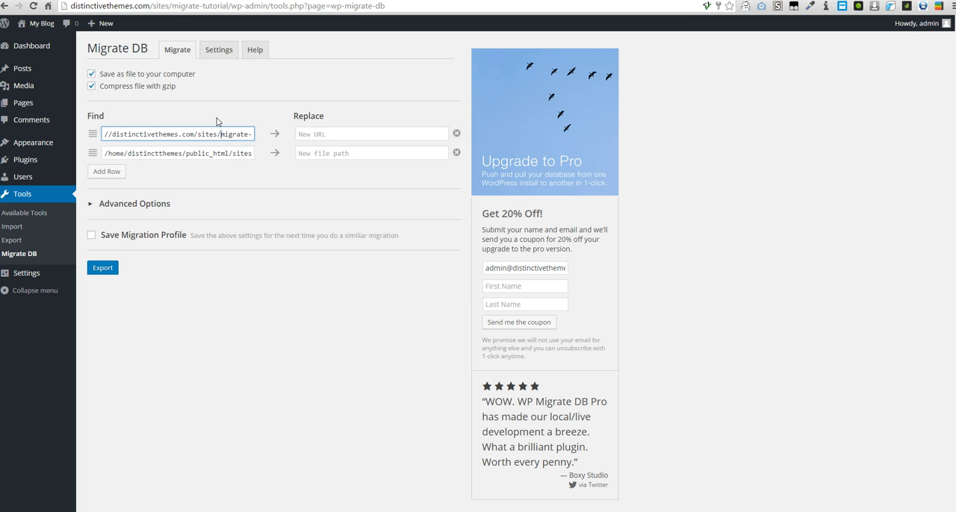
key("ctrl+a")
left_click(124, 1)
left_click(312, 133)
key("ctrl+v")
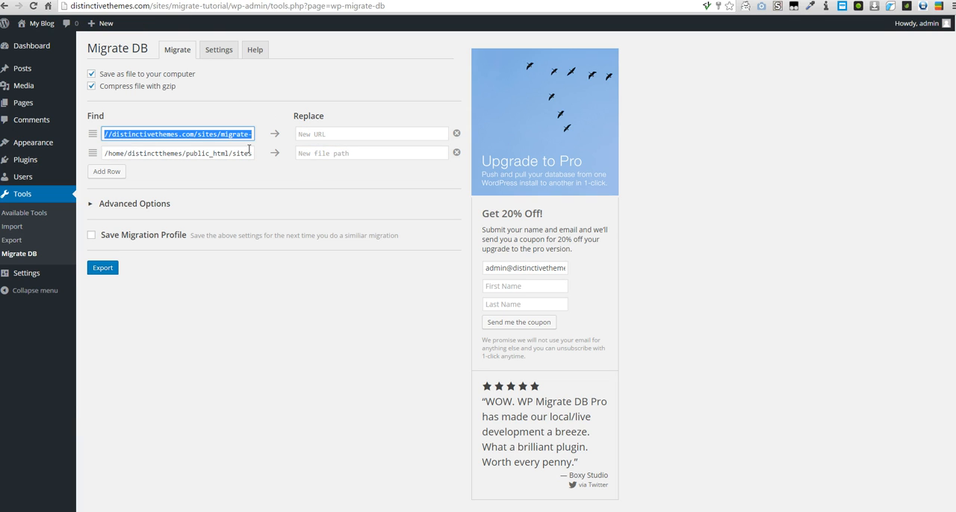
- Copy the live site's file path, /home/distinctthemes/public_html/sites/migrate-tutorial, into the local form as the replacement file path
left_click(236, 152)
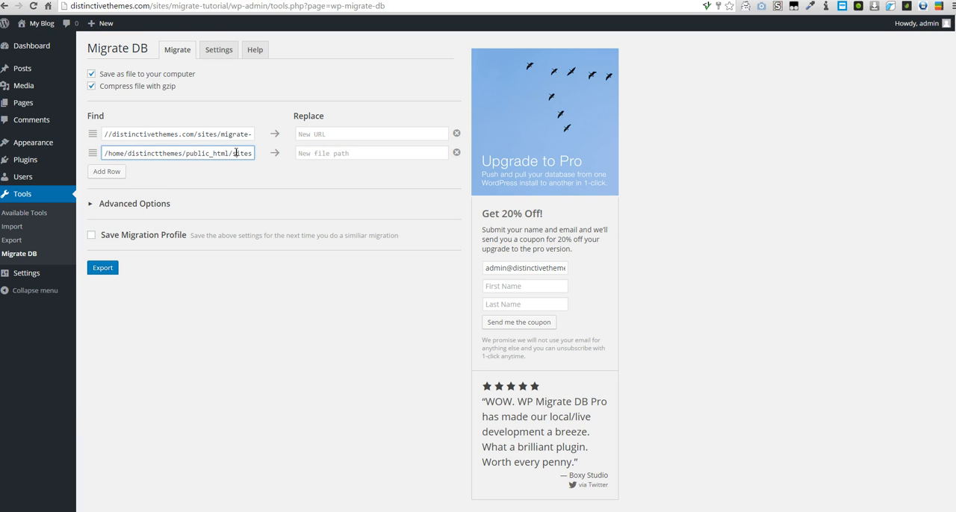
key("ctrl+a")
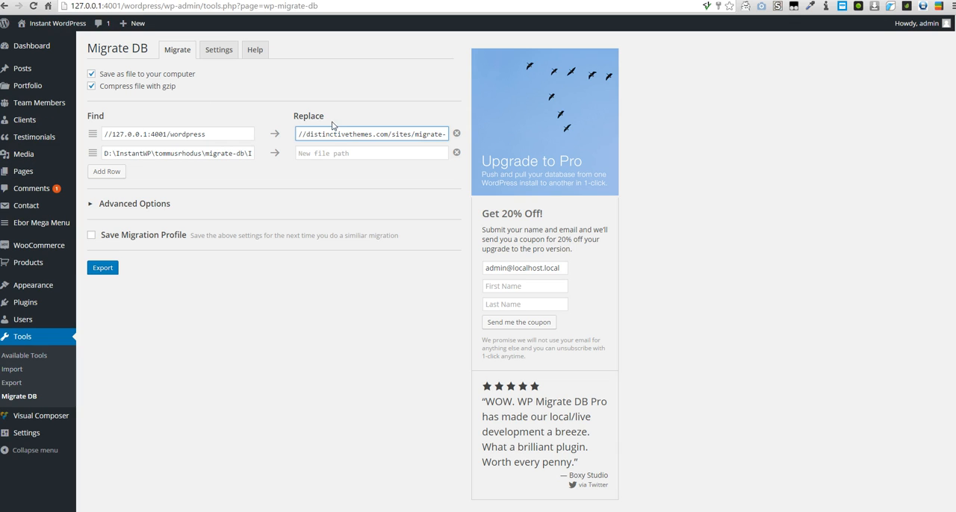
key("Tab")
key("ctrl+v")
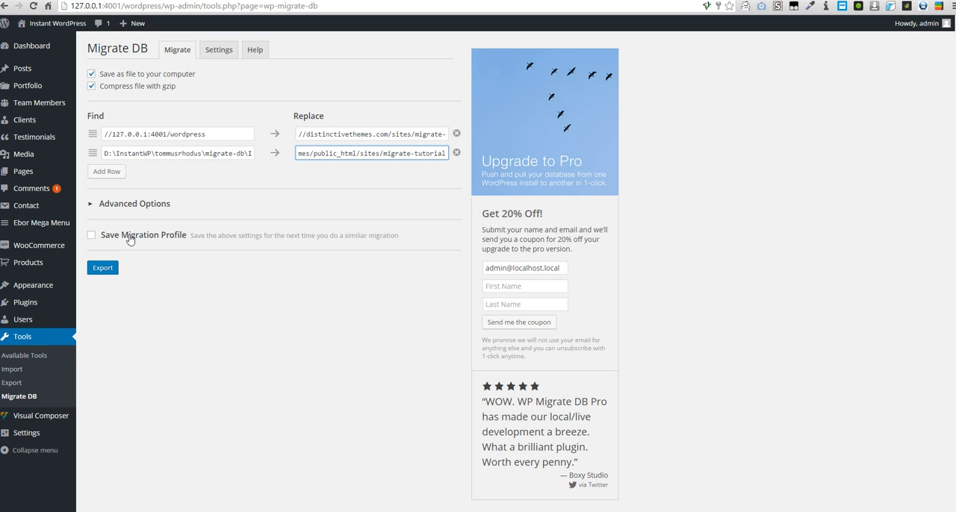
- In the export's advanced options, exclude spam comments and post revisions
left_click(138, 206)
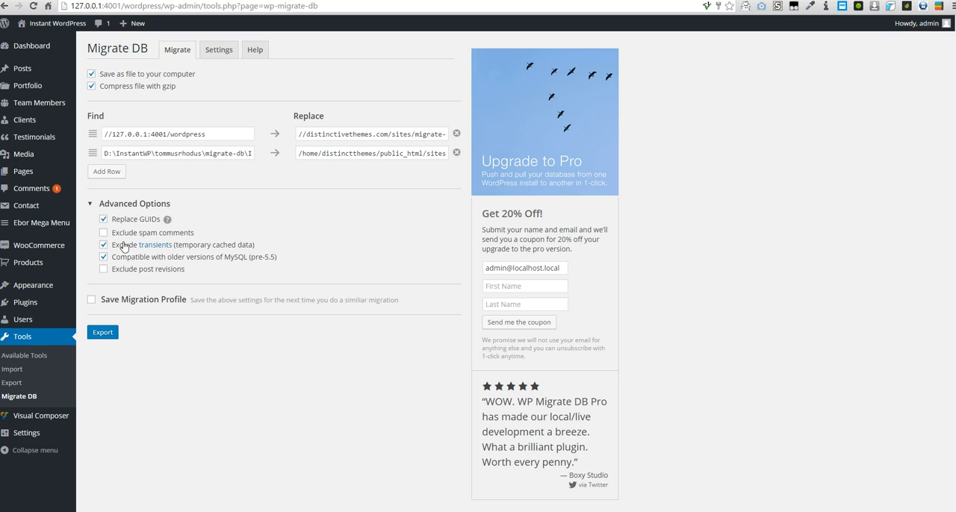
left_click(105, 234)
left_click(104, 270)
- Export the local database, save the compressed SQL file to the Desktop and dismiss the export report
left_click(91, 334)
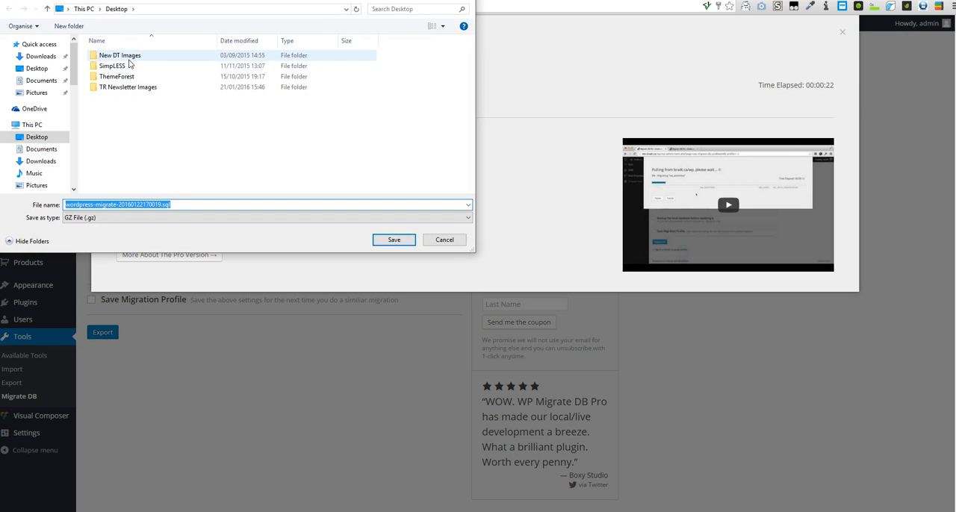
left_click(395, 240)
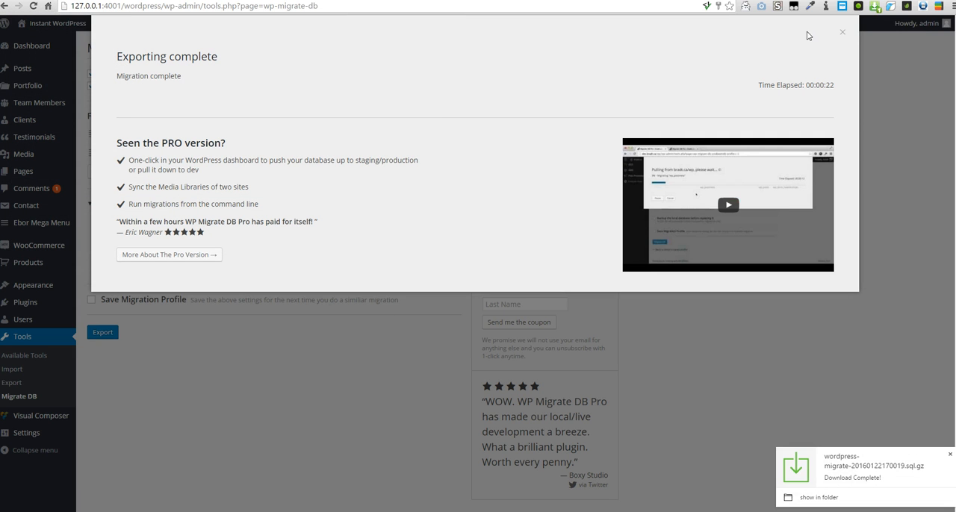
left_click(842, 32)
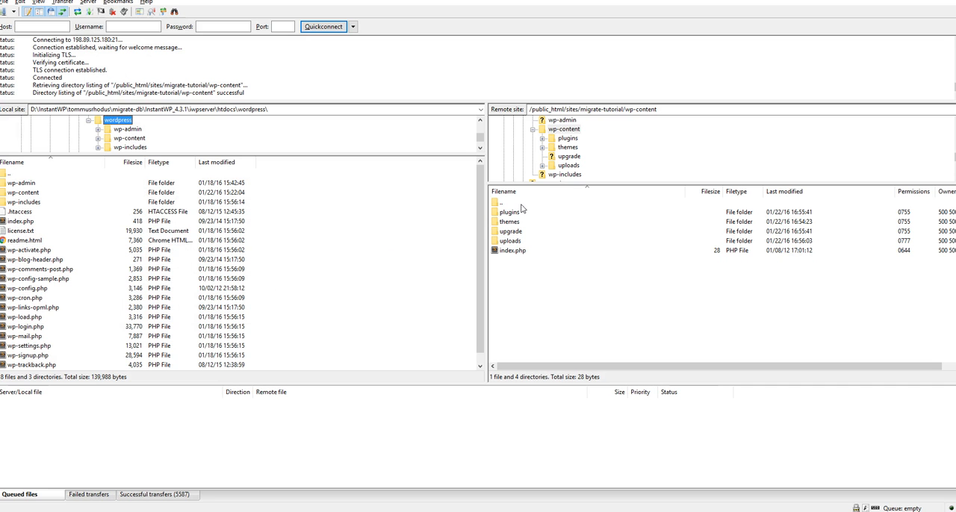
- Upload everything in the local wp-content folder to the live site's wp-content folder, overwriting existing files throughout the current queue
left_click_drag(424, 154, 423, 171)
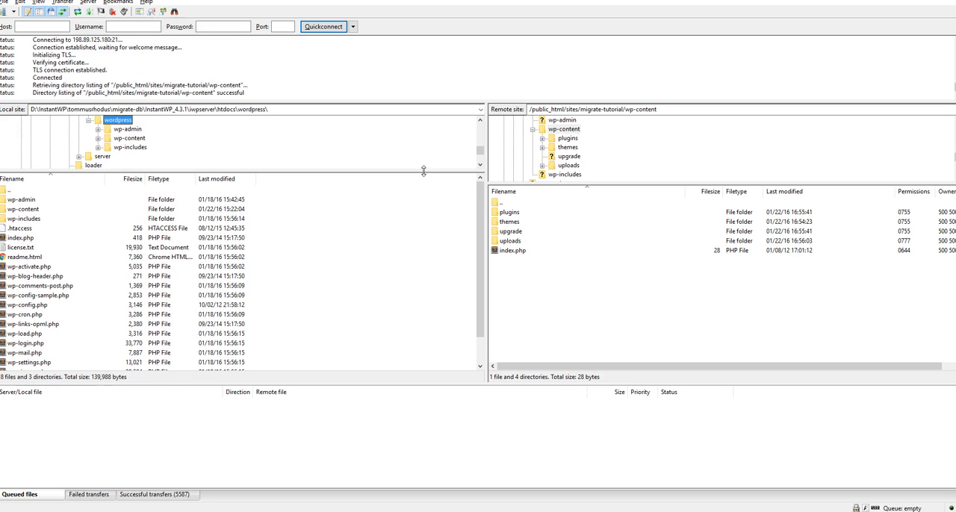
left_click(129, 139)
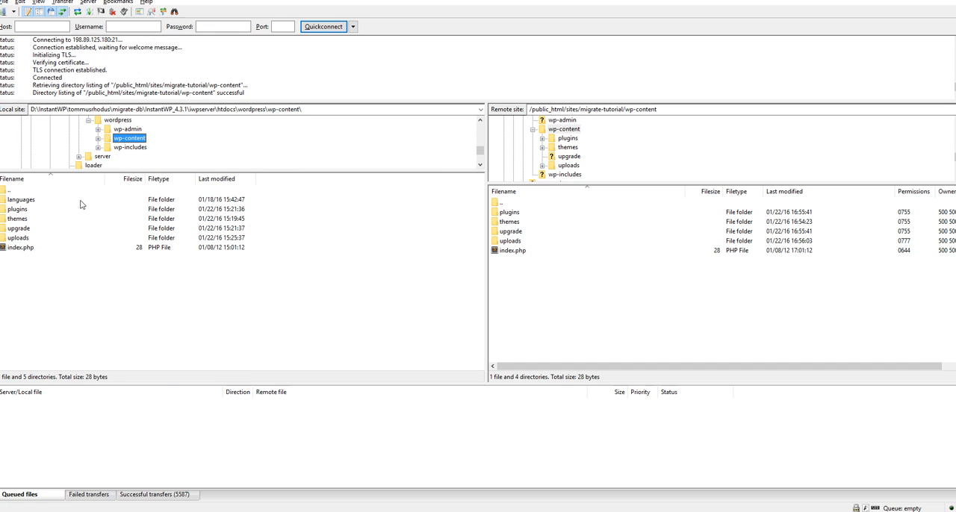
left_click(22, 238)
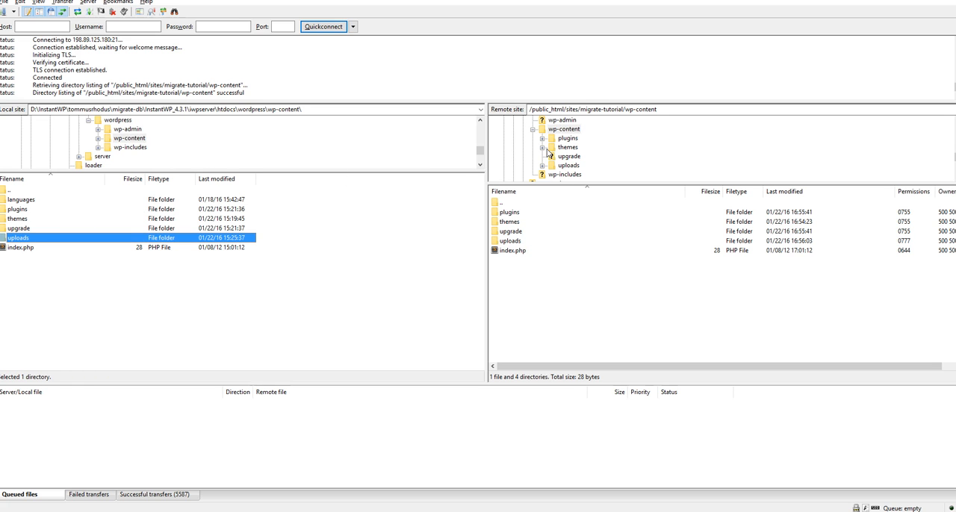
left_click(564, 130)
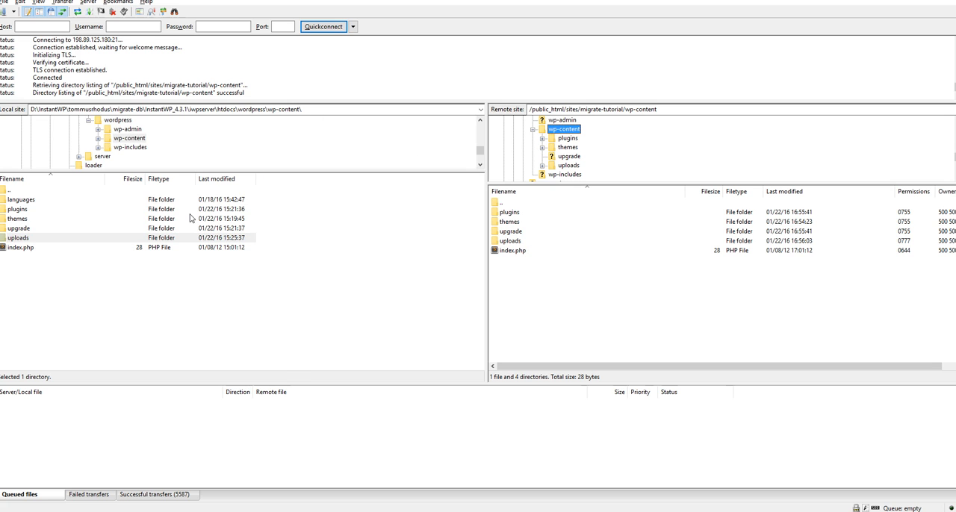
left_click_drag(71, 281, 635, 291)
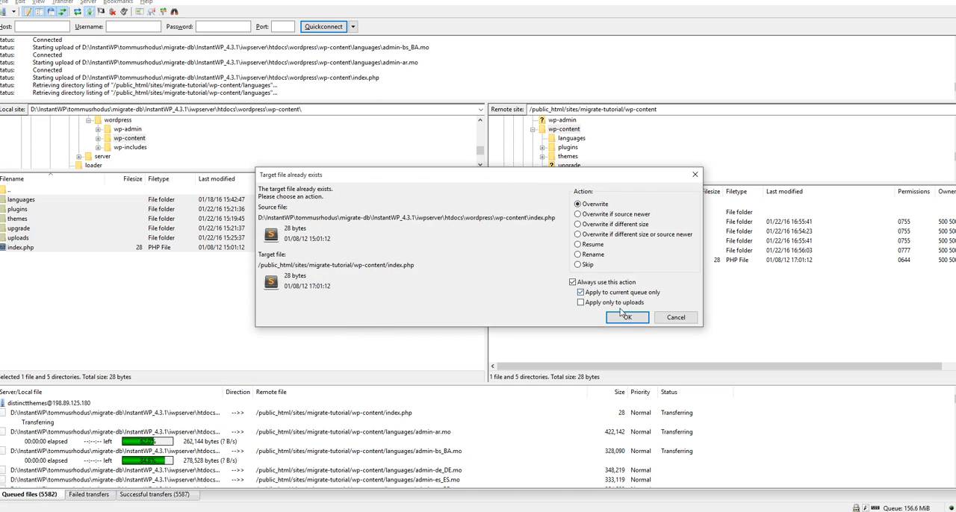
left_click(626, 318)
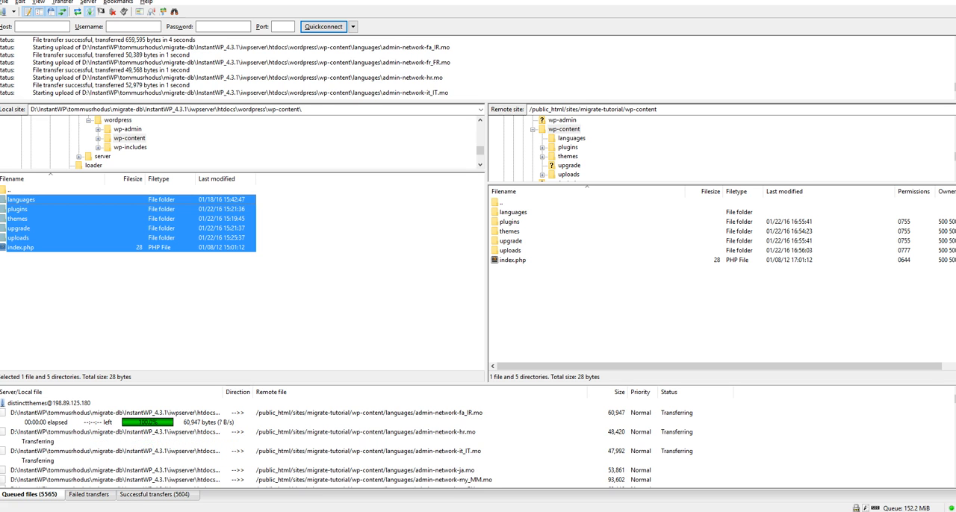
- Open the uploads folder on both the live server and the local site to compare their contents
key("alt+Tab")
key("alt+Tab")
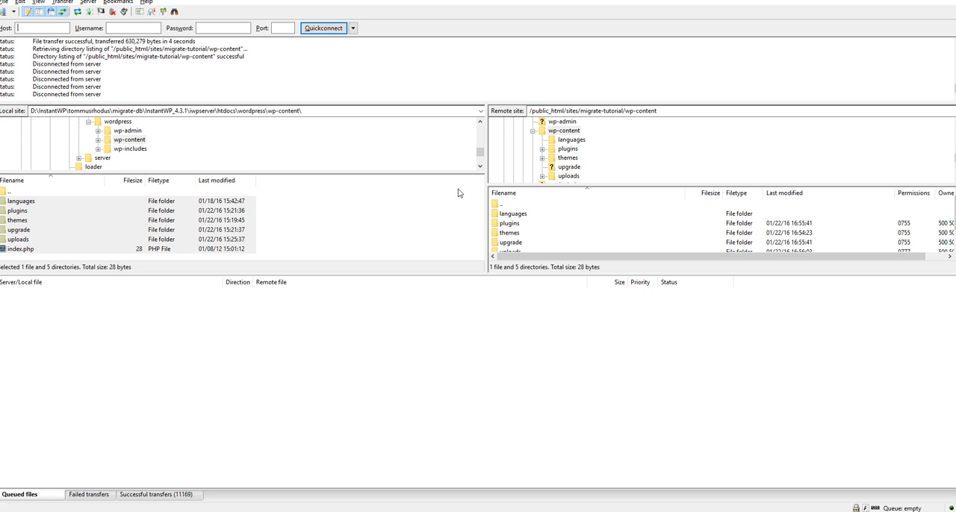
left_click(566, 177)
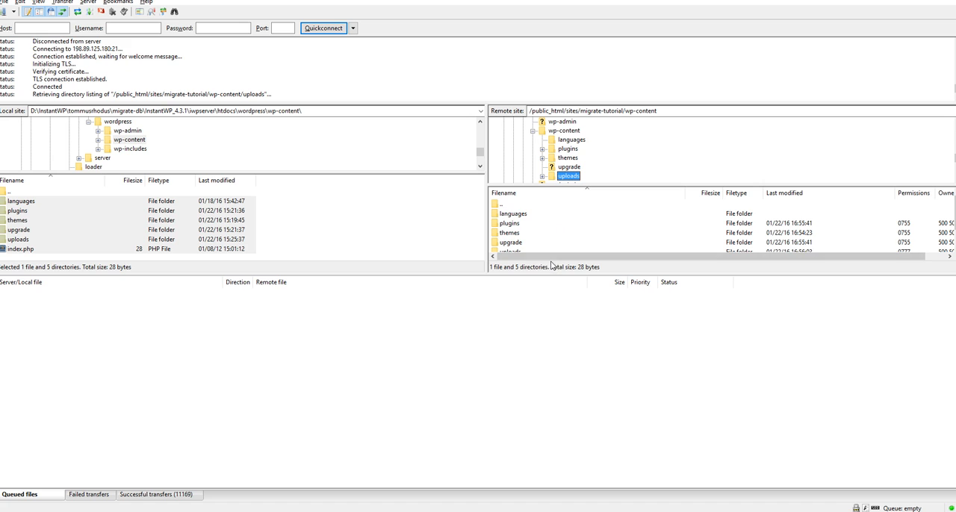
left_click_drag(549, 274, 539, 426)
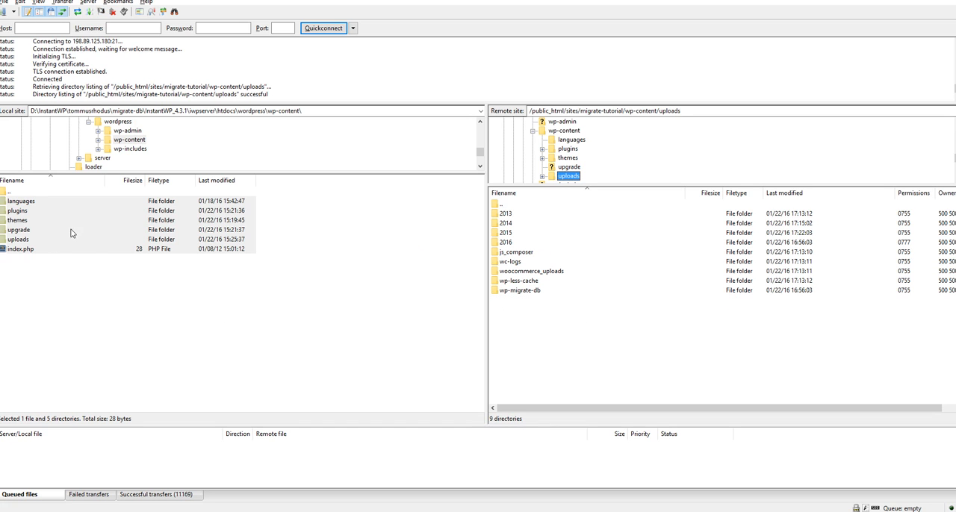
double_click(36, 239)
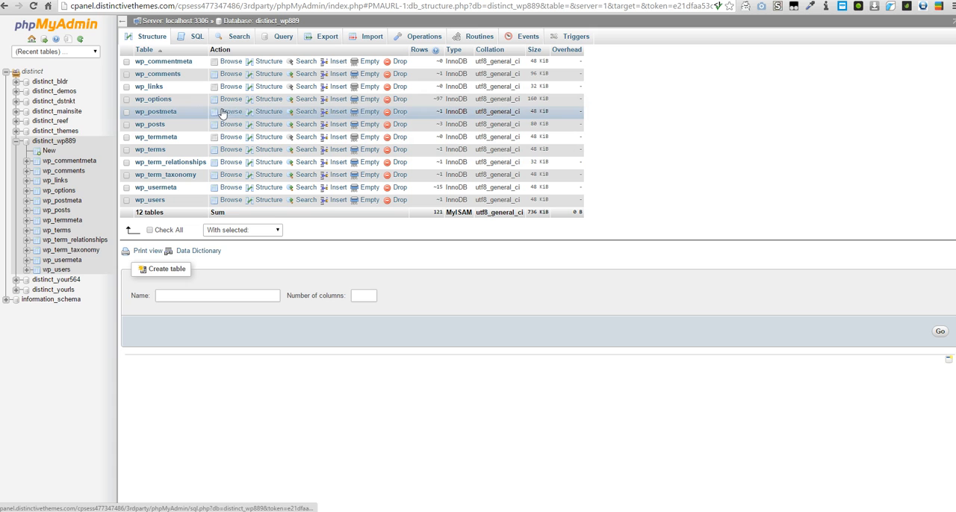
- Import wordpress-migrate-20160122170019.sql.gz from the Desktop into the distinct_wp889 database and expand its wp_posts table
left_click(370, 39)
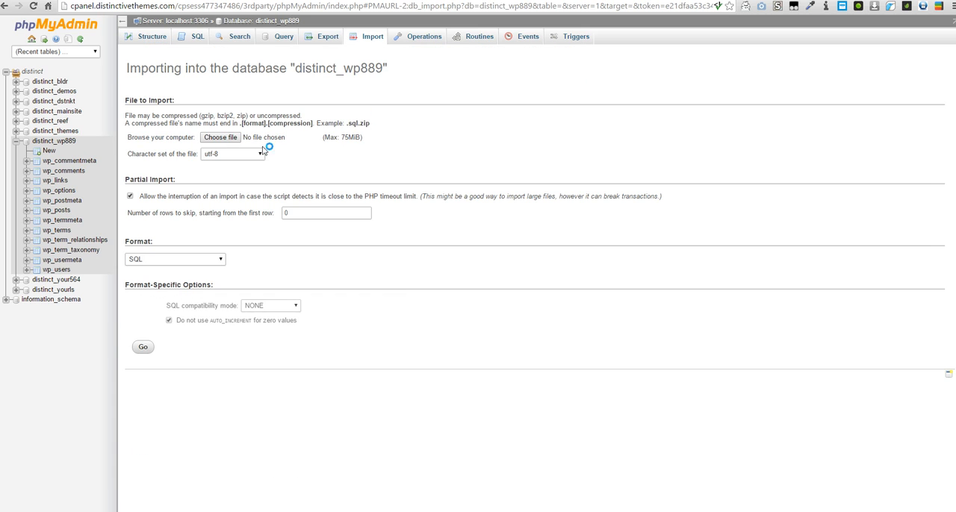
left_click(232, 137)
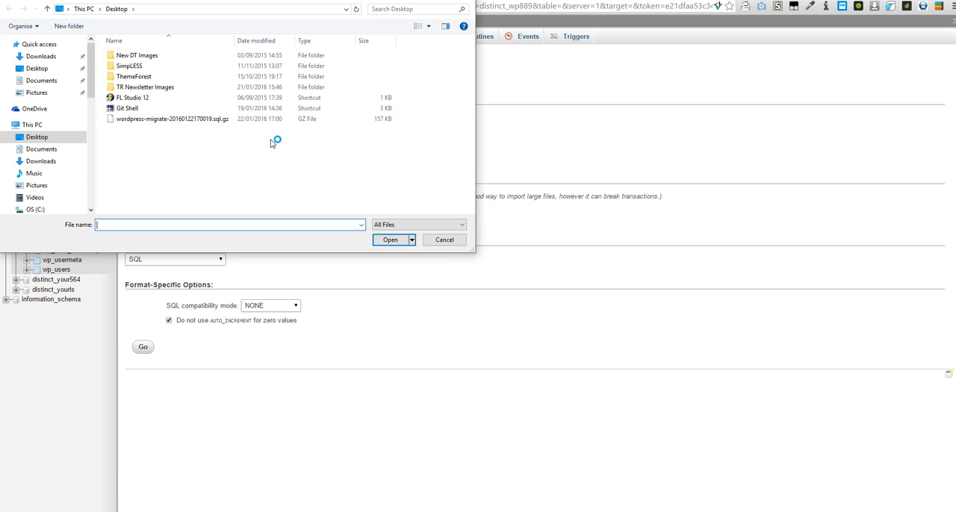
double_click(225, 122)
left_click(143, 346)
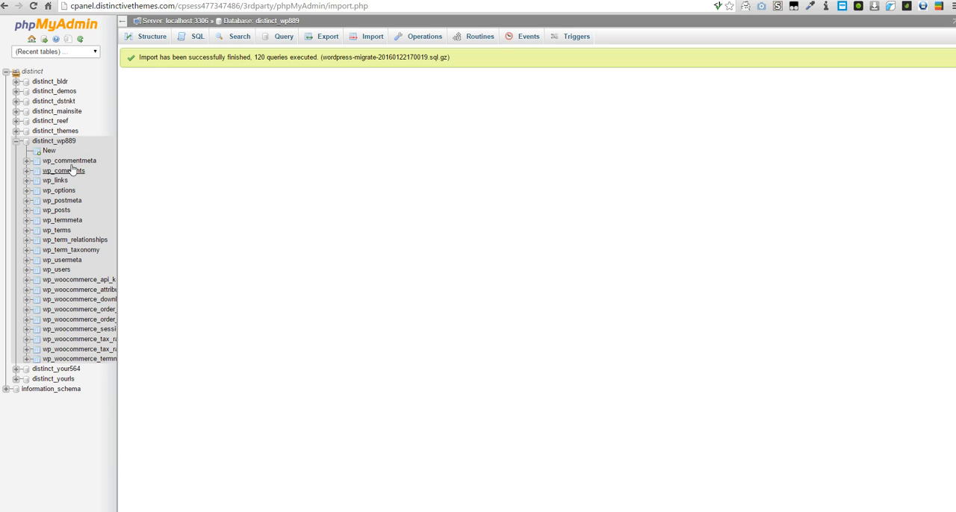
left_click(27, 209)
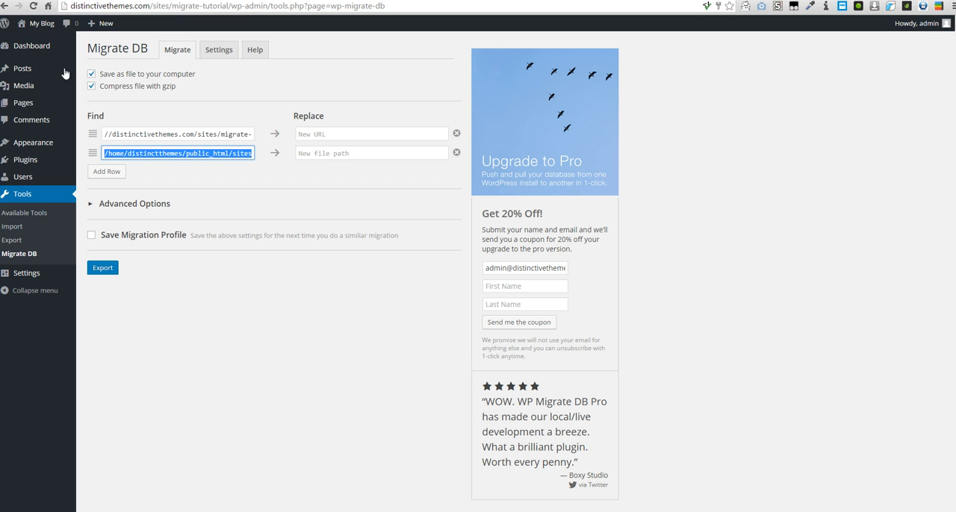
- Log in to the live site's WordPress dashboard as admin with the account password, and let the browser save the password
left_click(44, 46)
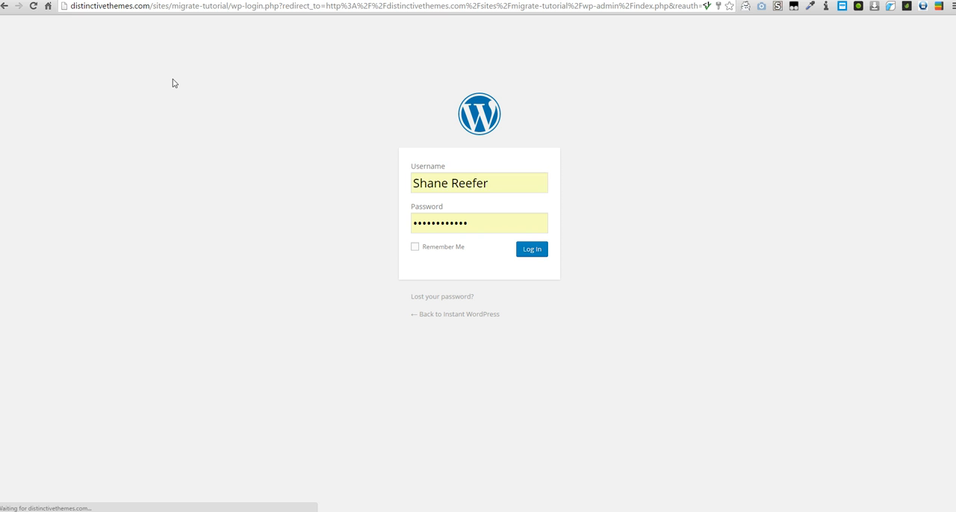
left_click(501, 181)
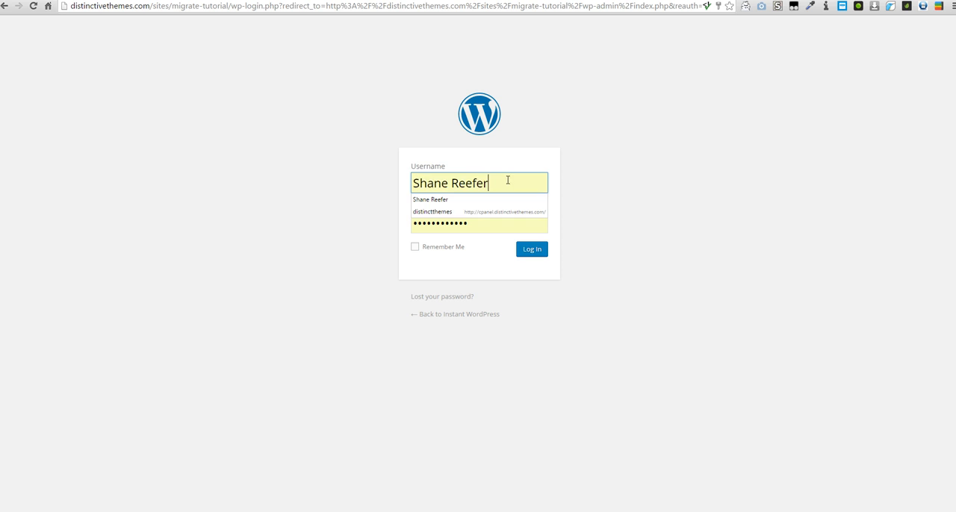
key("BackSpace")
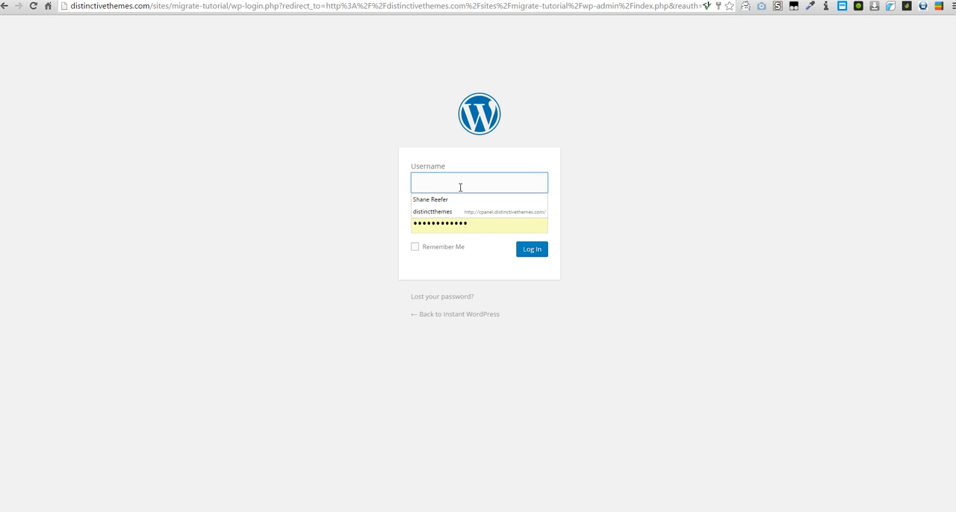
type("admin")
key("Tab")
type("p•••••••")
key("Return")
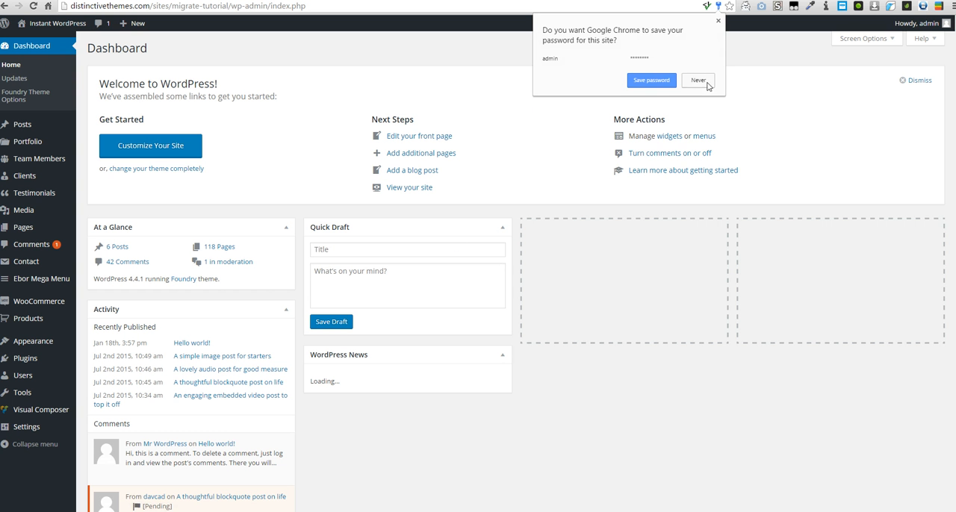
left_click(650, 81)
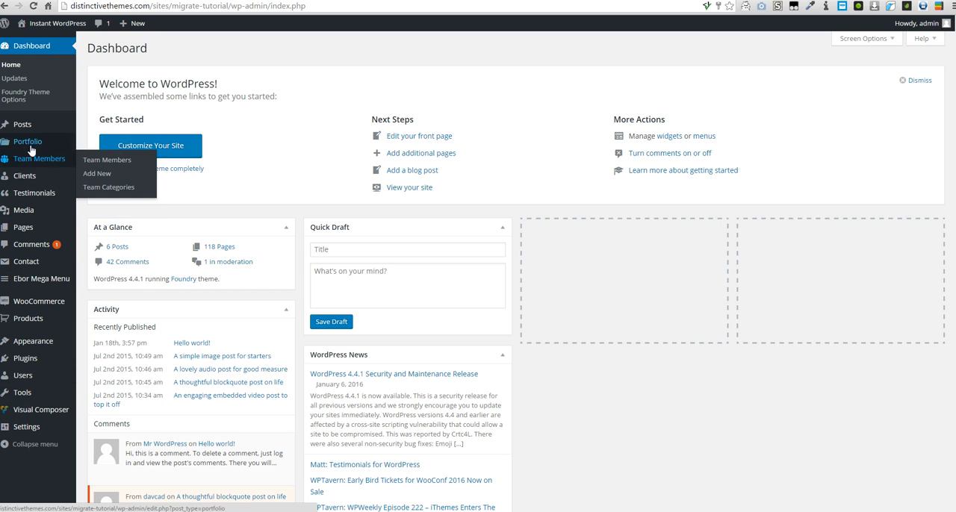
- Check the migrated portfolio items and their featured images in the live dashboard, and open the live site's front page
left_click(156, 153)
left_click(157, 144)
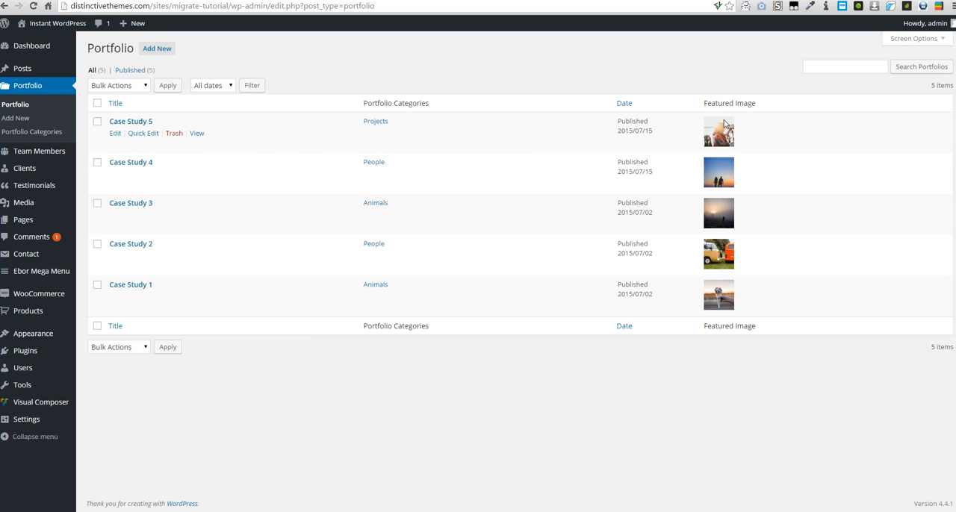
mouse_move(53, 23)
left_click(53, 46)
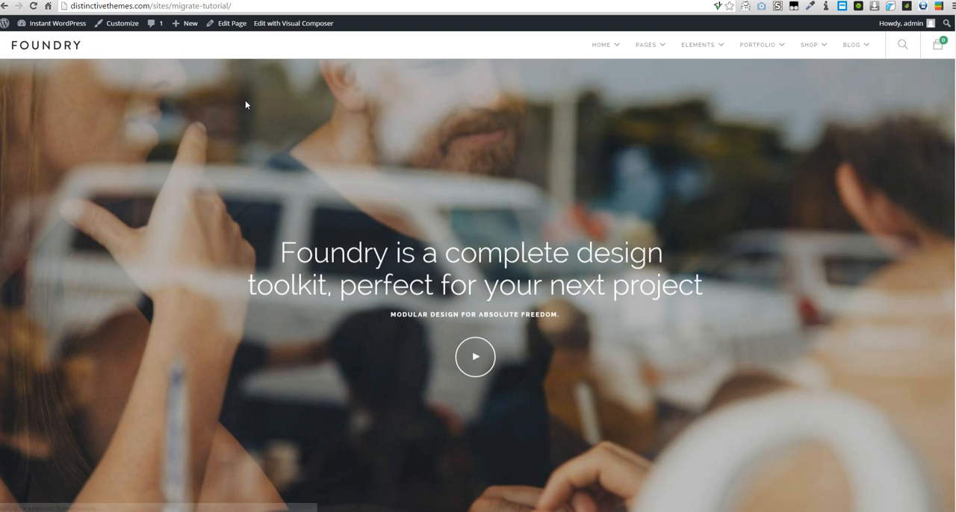
- Review the live home page's sections and images, and highlight the end of its migrate-tutorial address
scroll(245, 101, "down", 6)
scroll(245, 103, "down", 2)
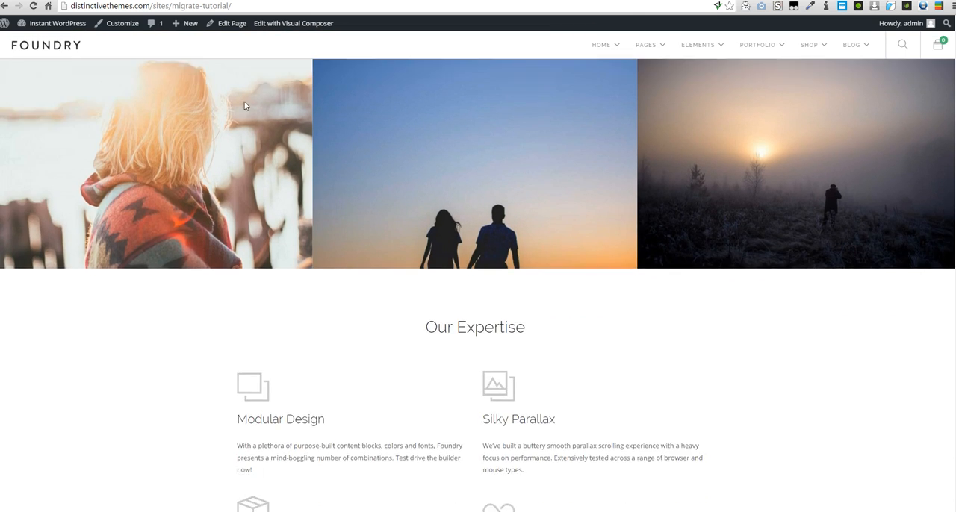
left_click(203, 6)
left_click_drag(203, 6, 214, 6)
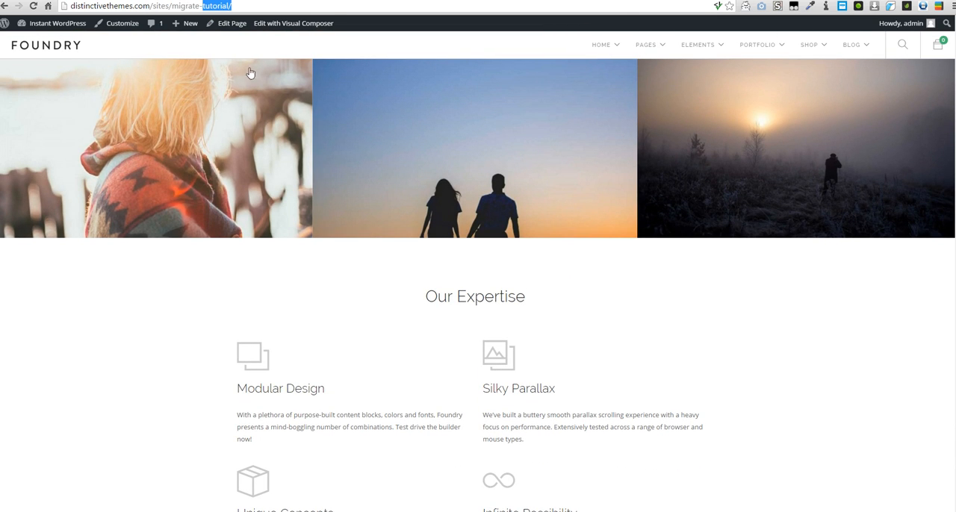
scroll(283, 322, "down", 4)
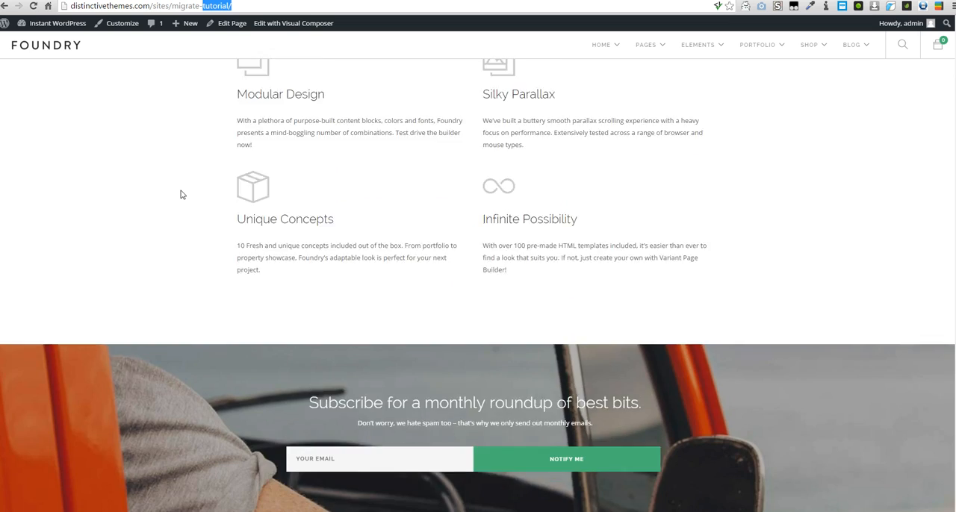
scroll(181, 191, "up", 7)
- Compare the local home page at 127.0.0.1:4001/wordpress/ with the live one, closing the developer tools on the local page
left_click(138, 1)
scroll(140, 84, "up", 3)
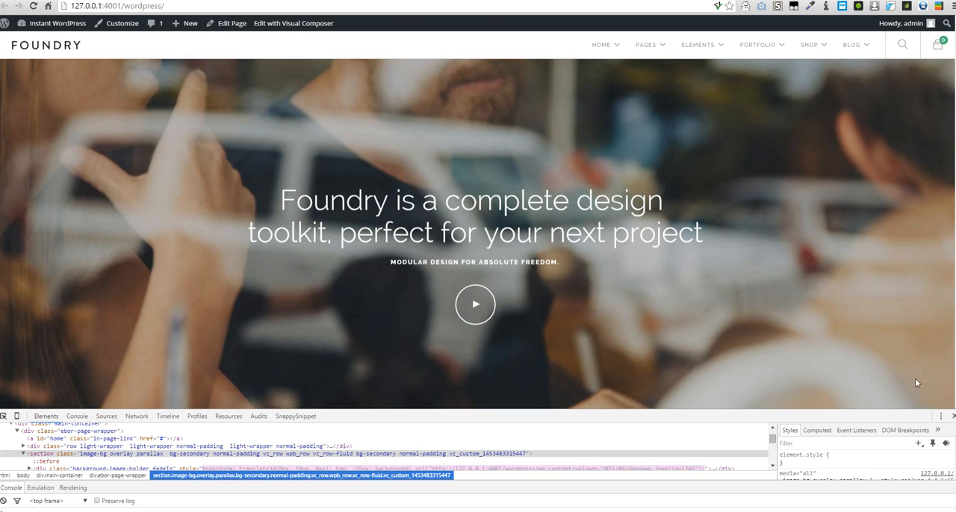
left_click(953, 416)
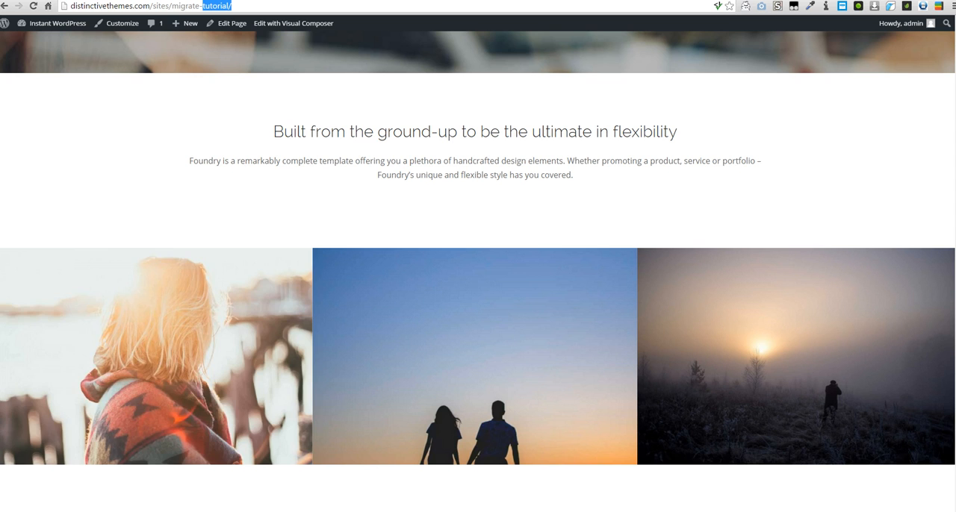
scroll(183, 288, "down", 2)
scroll(181, 287, "up", 3)
scroll(182, 289, "up", 5)
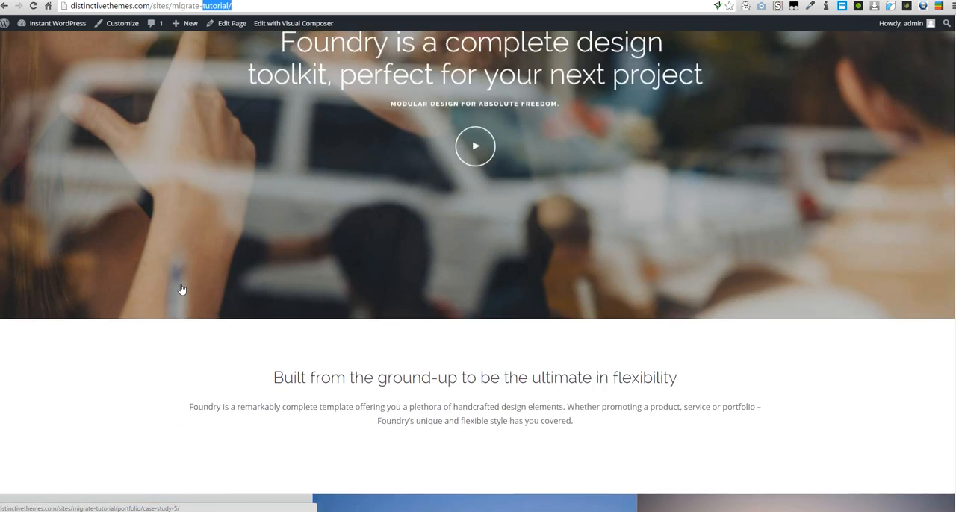